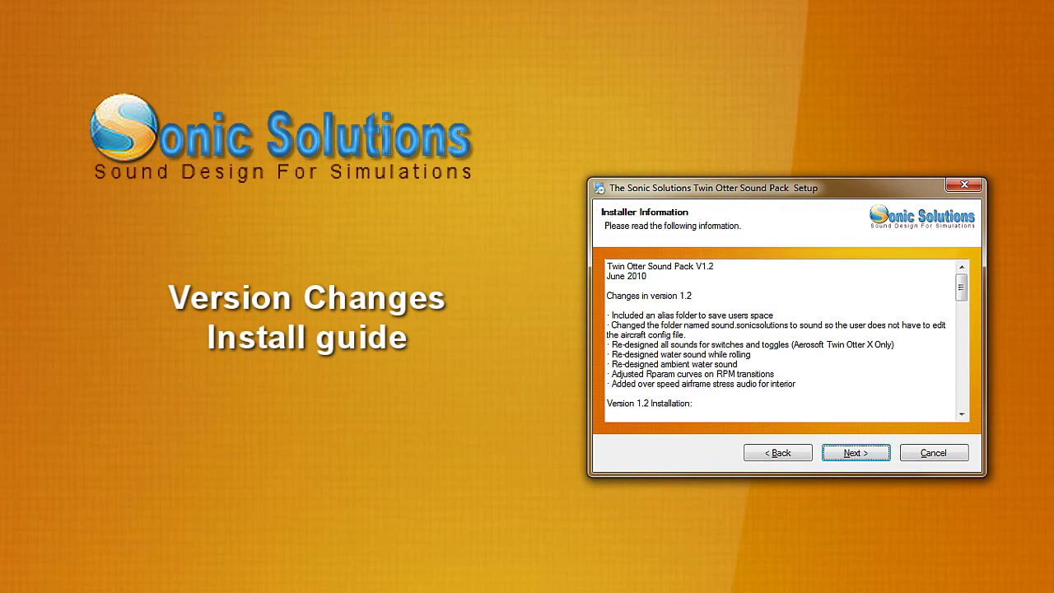
Step: Read through the version 1.2 changes and installation instructions in the installer information
scroll(787, 340, "down", 3)
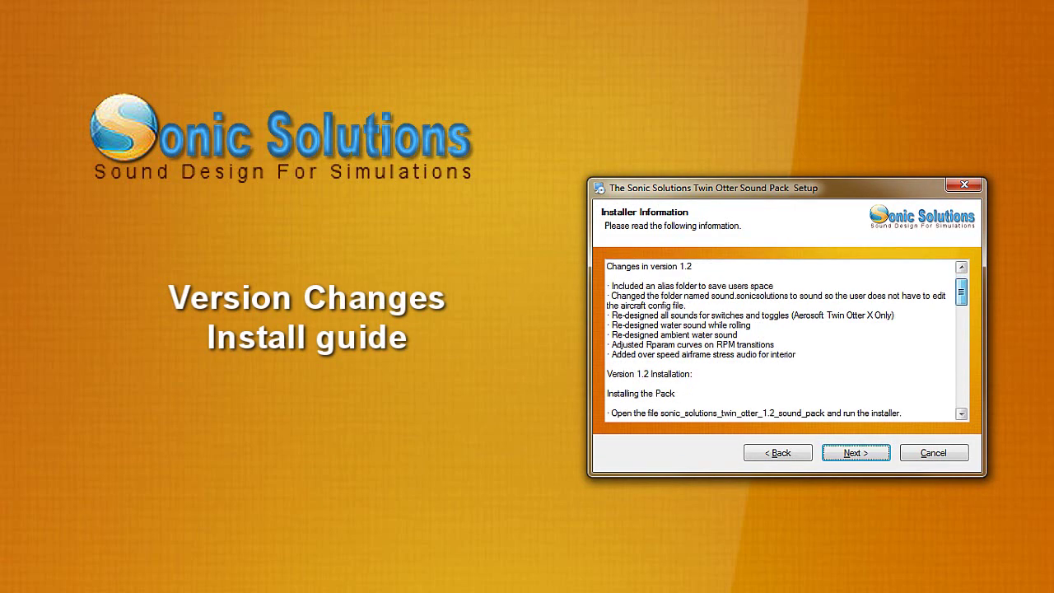
scroll(787, 340, "down", 2)
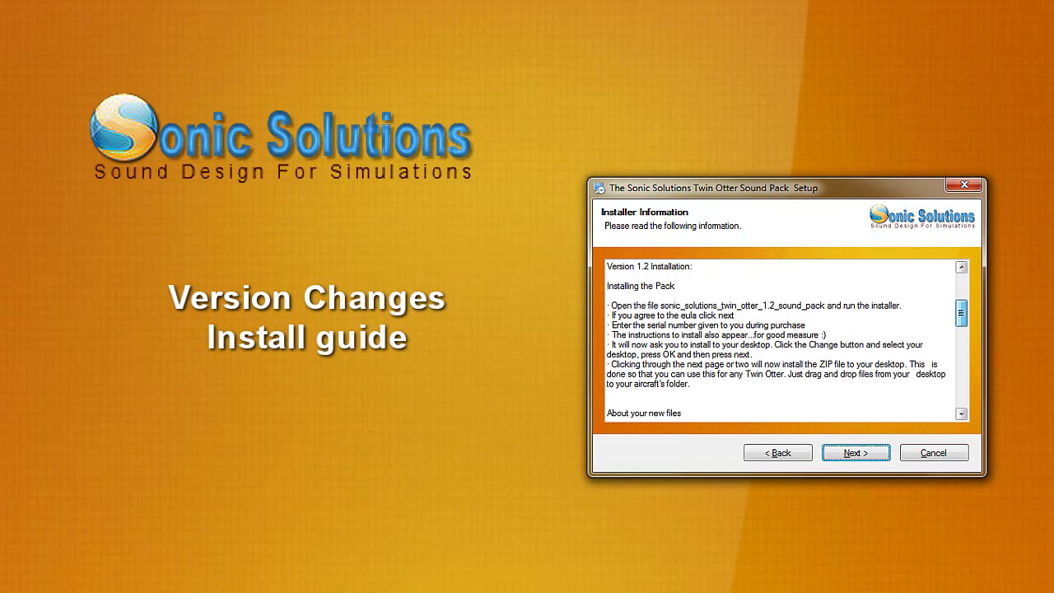
scroll(787, 341, "down", 3)
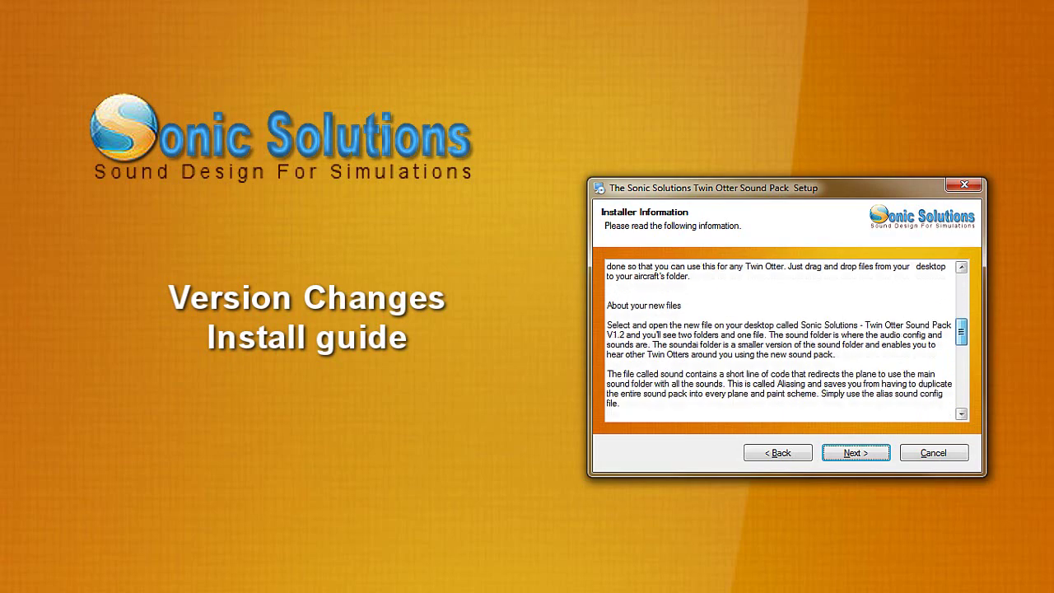
scroll(787, 340, "down", 4)
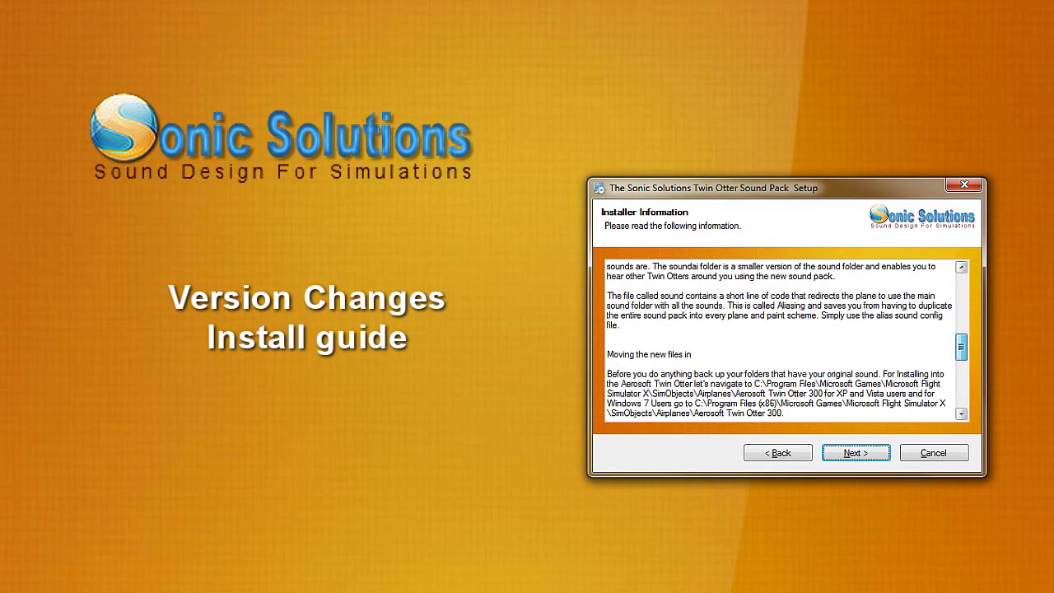
scroll(787, 340, "down", 10)
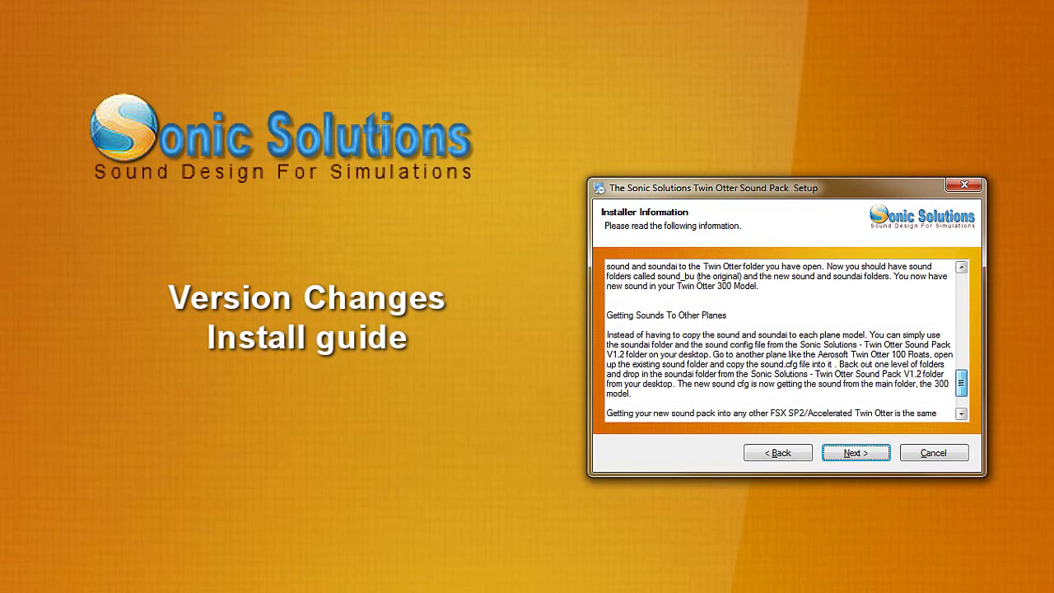
scroll(788, 340, "up", 15)
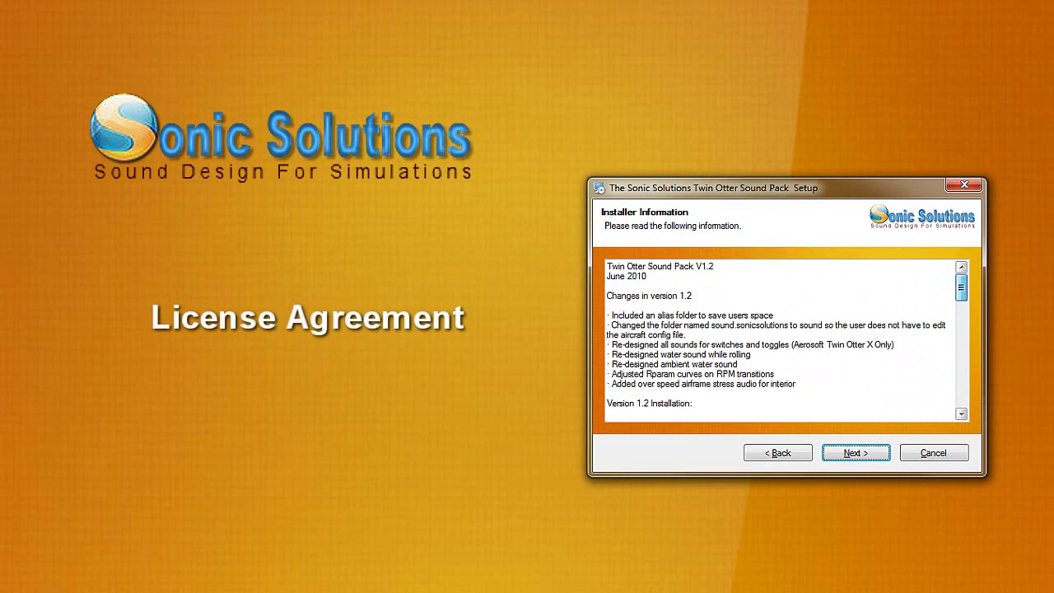
Step: Continue to the license agreement, agree to its terms and proceed to the serial number page
left_click(855, 452)
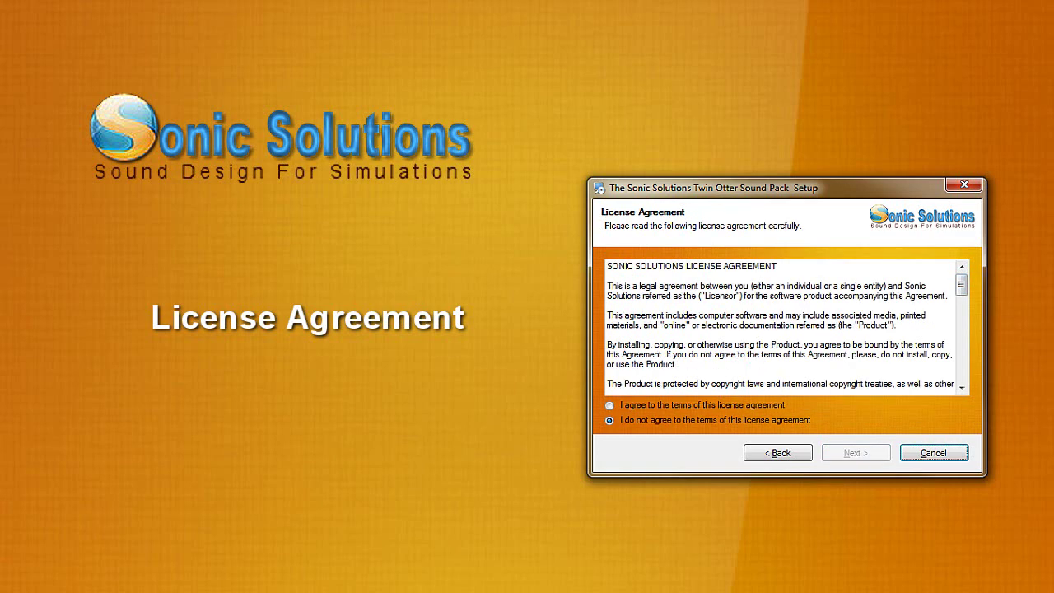
left_click(610, 405)
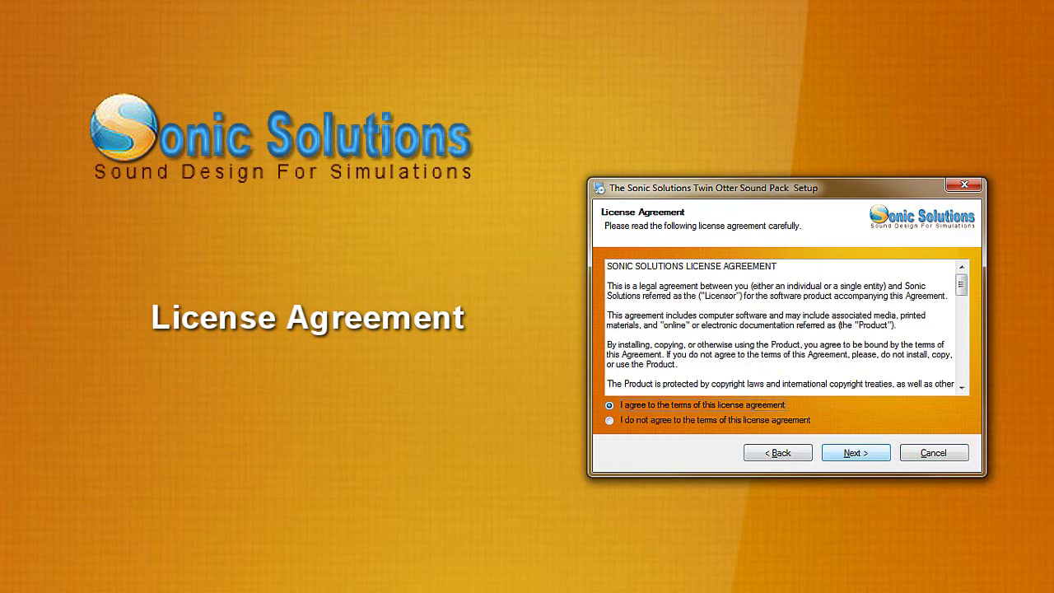
left_click(856, 453)
Step: Paste the product serial number into the Serial Number field
left_click(742, 285)
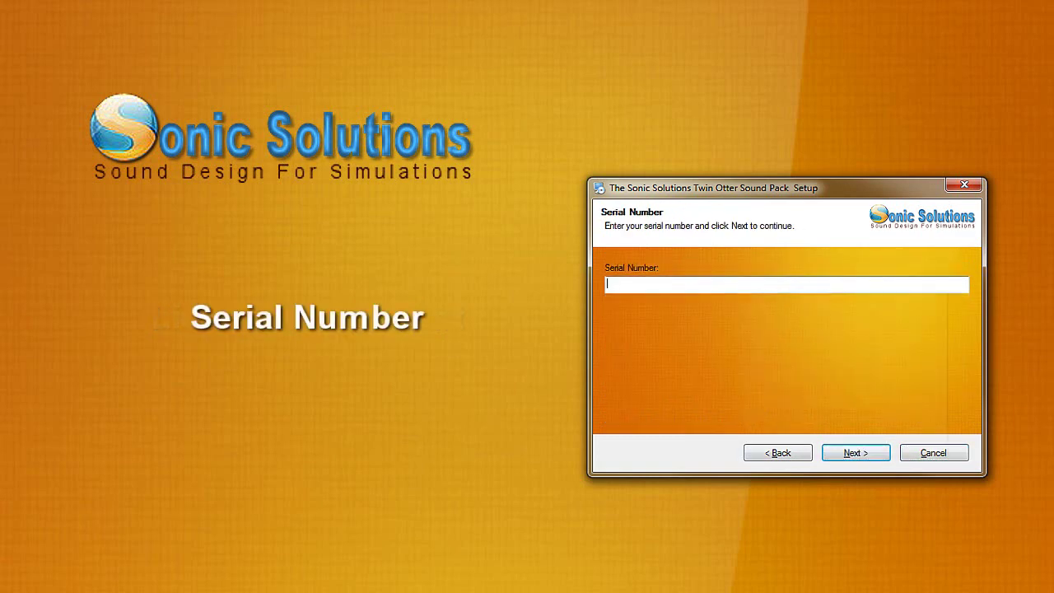
right_click(741, 285)
left_click(778, 350)
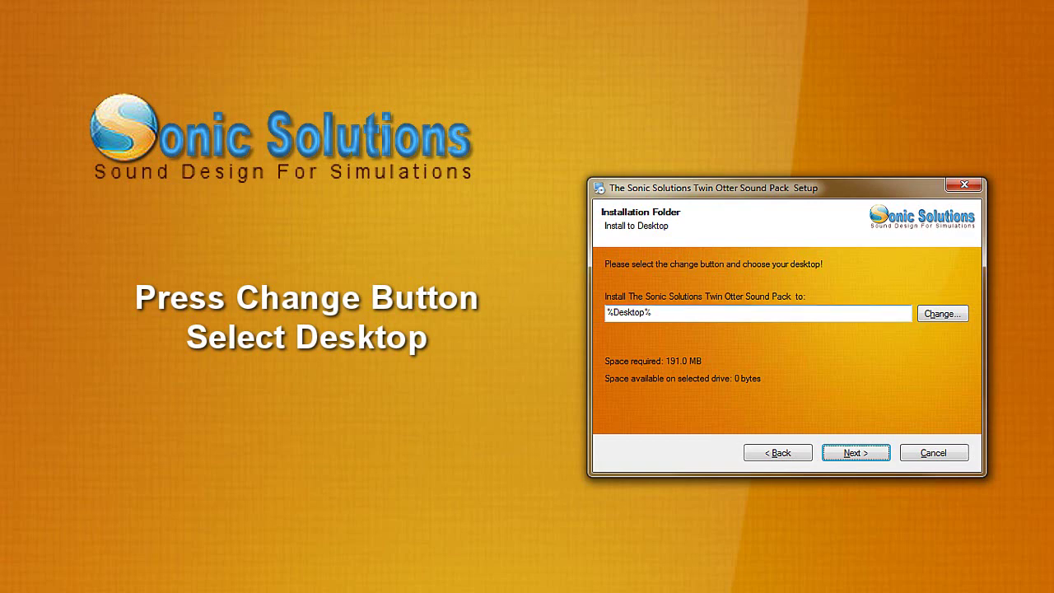
Step: Set the installation folder to the Desktop and start installing the Twin Otter Sound Pack
left_click(942, 313)
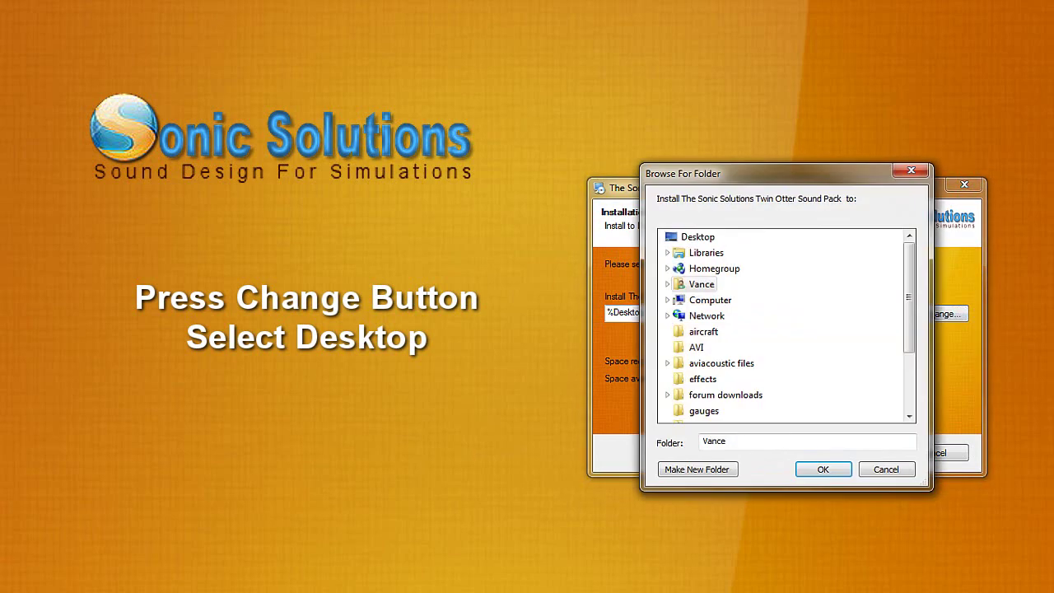
left_click(698, 236)
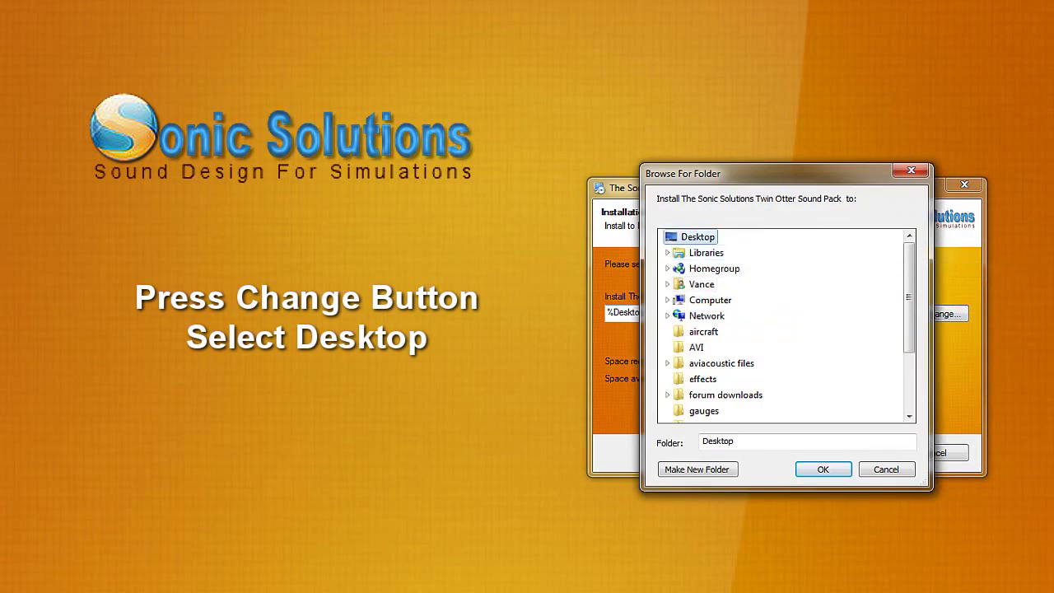
key("Return")
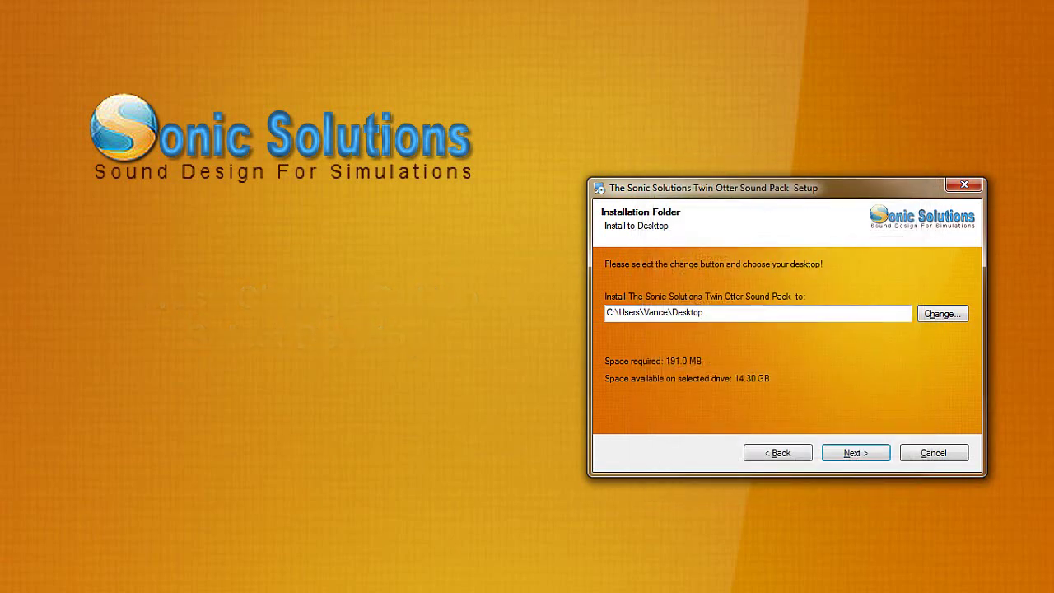
key("Return")
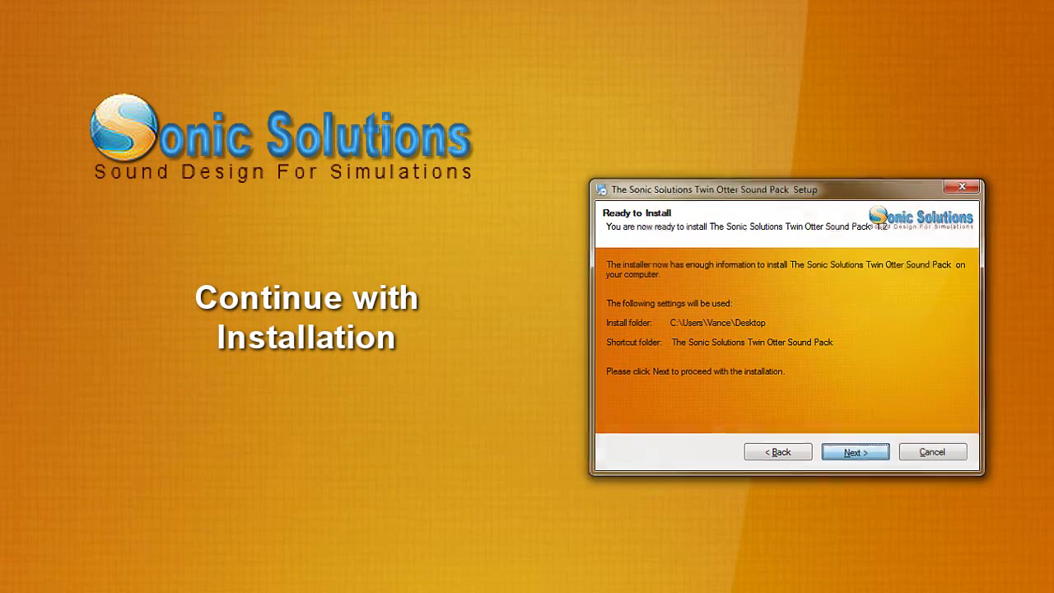
key("Return")
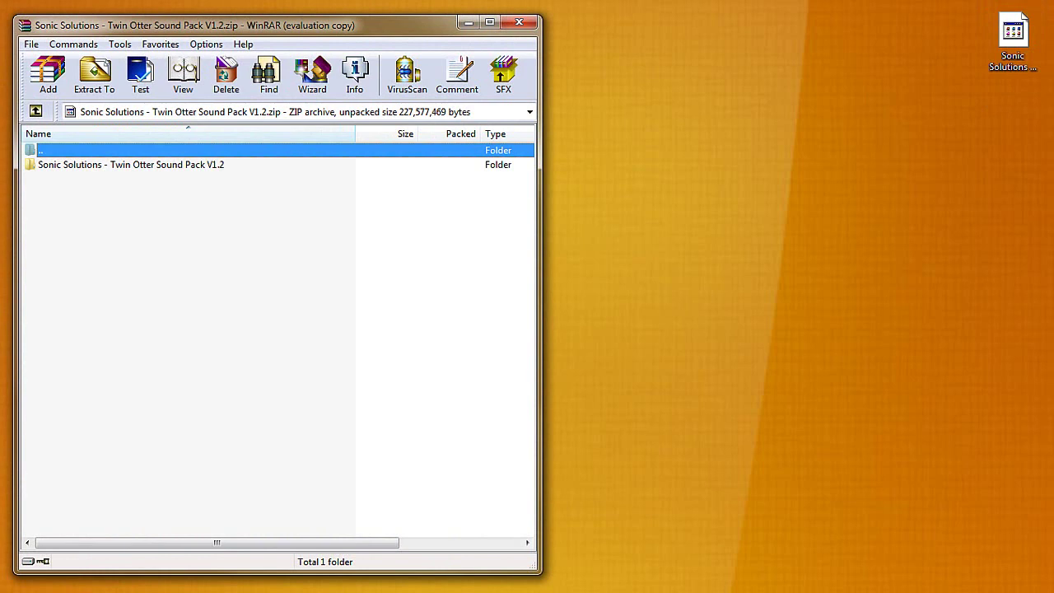
Step: Extract the Sonic Solutions - Twin Otter Sound Pack V1.2 folder from the archive to the desktop and close the archive
left_click(360, 303)
left_click(131, 165)
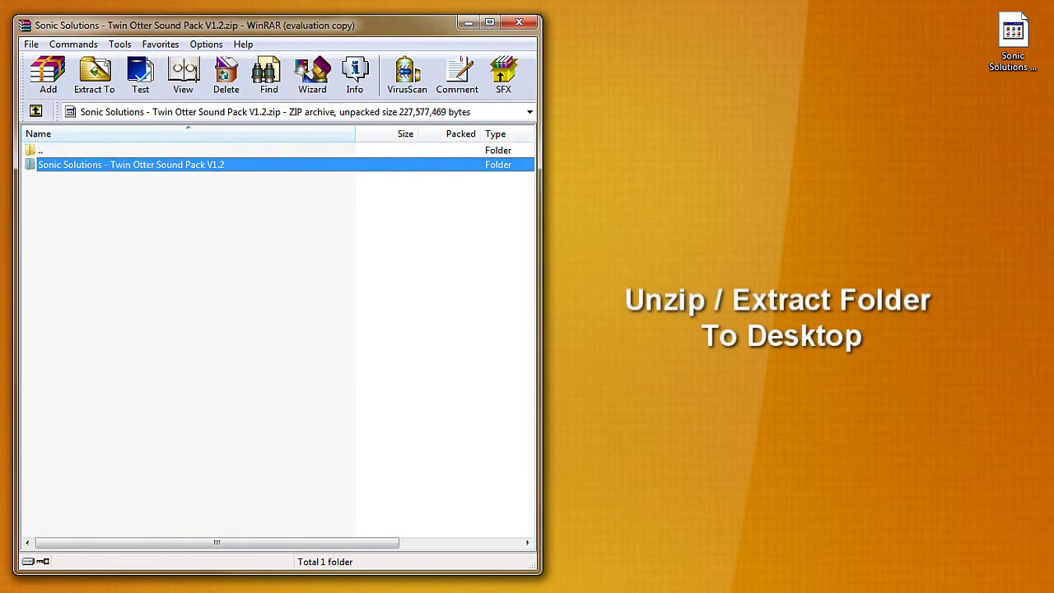
key("alt+w")
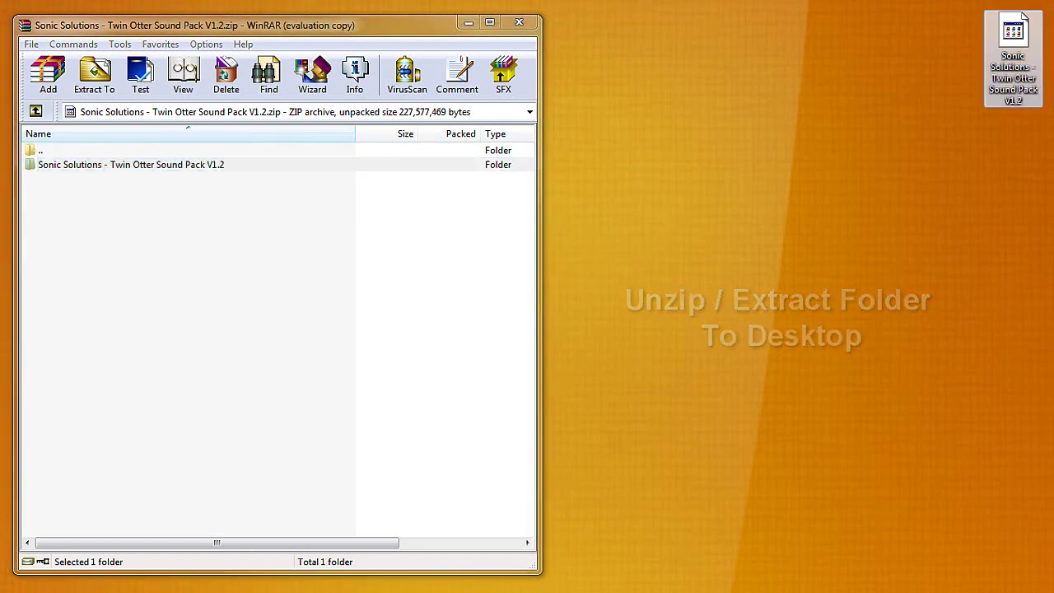
left_click(518, 23)
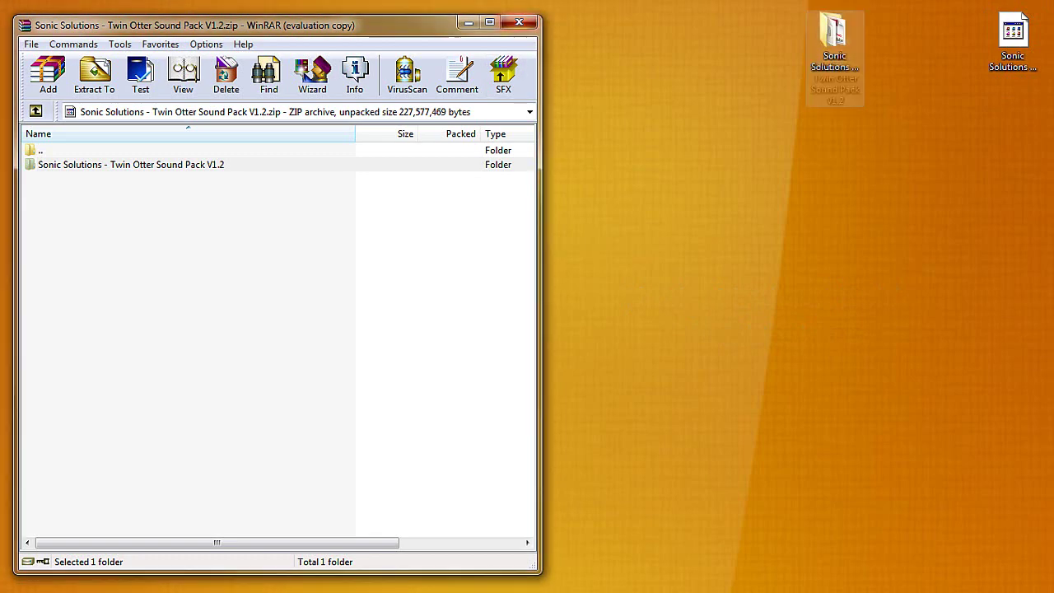
key("Return")
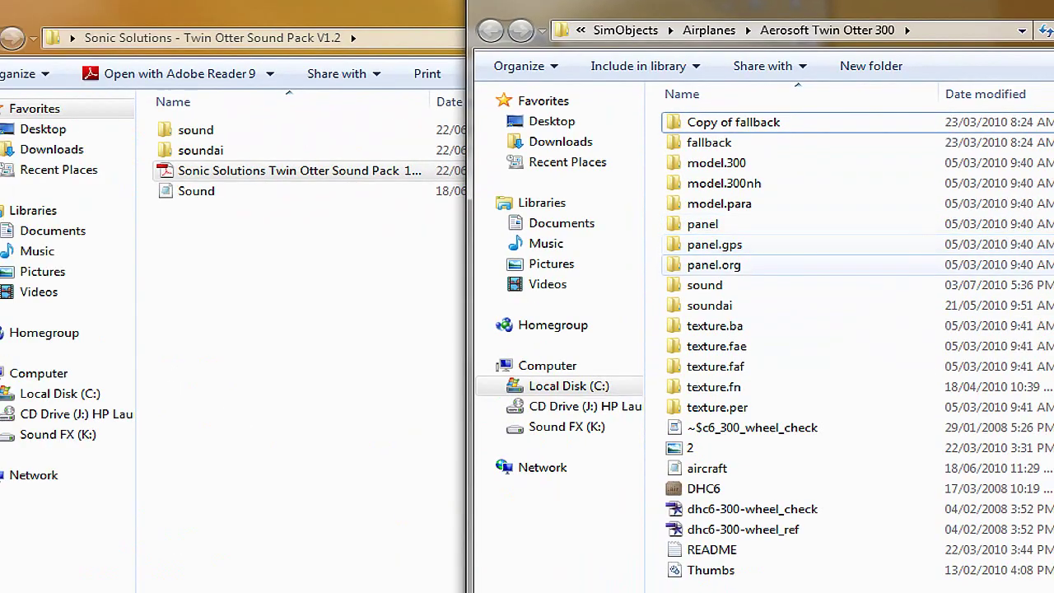
Step: Rename the sound folder in Aerosoft Twin Otter 300 as sound_BU
left_click(705, 285)
left_click(704, 285)
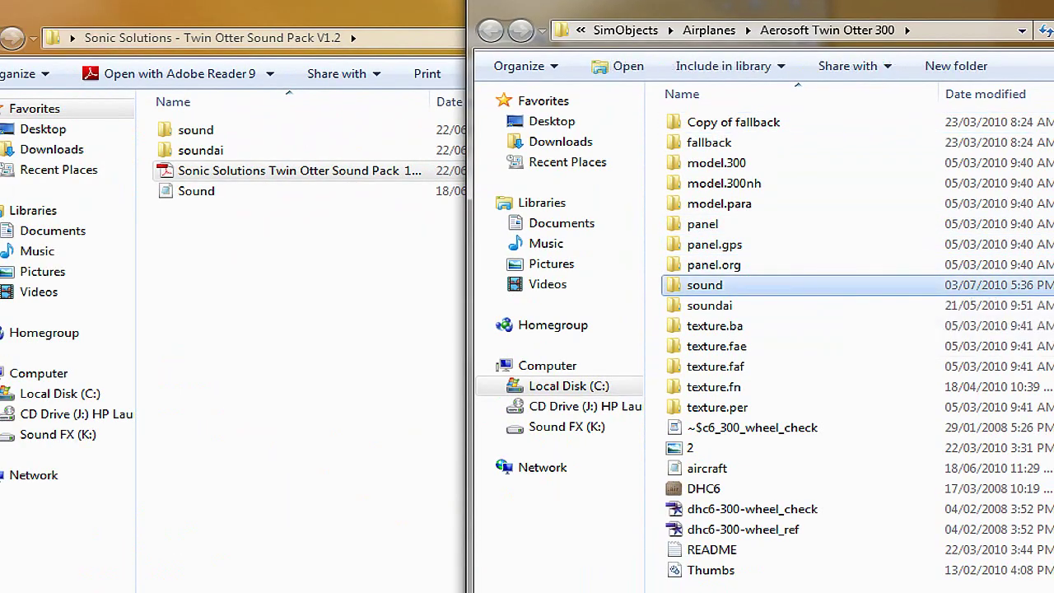
left_click(704, 285)
left_click(725, 285)
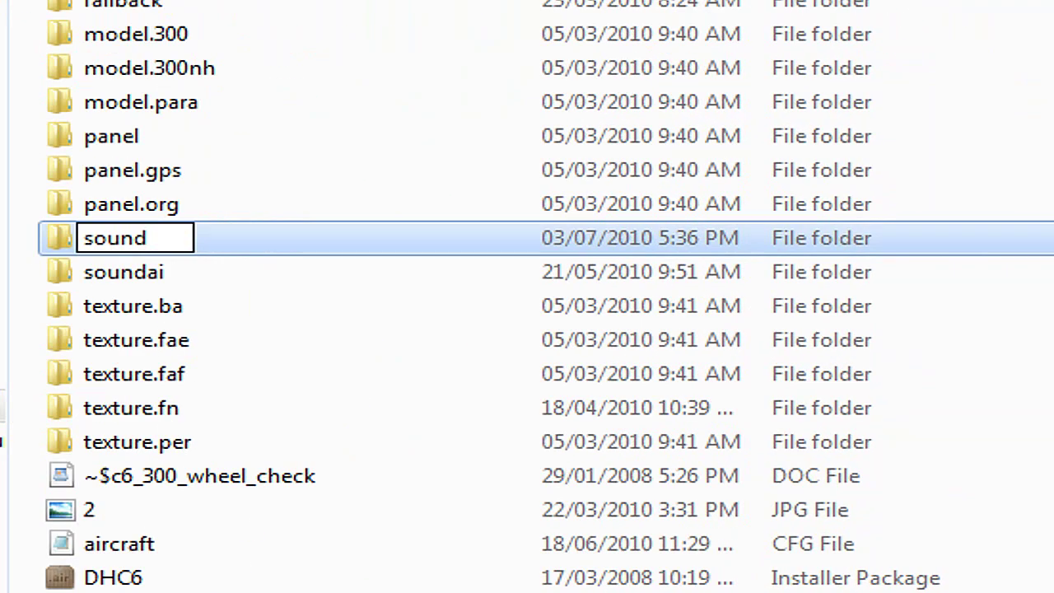
type("_BU")
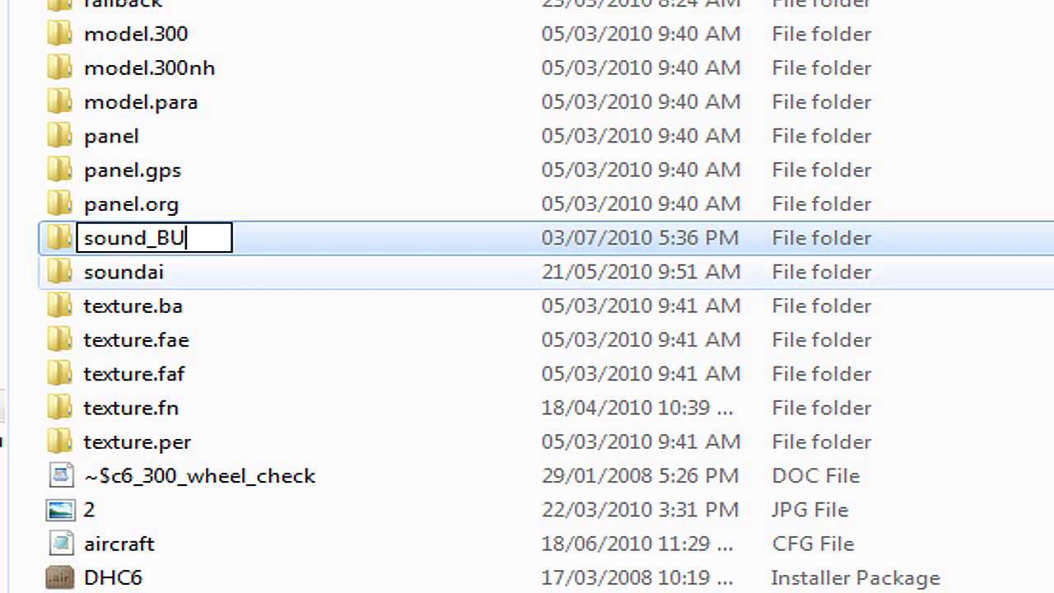
Step: Rename the soundai folder in Aerosoft Twin Otter 300 as soundai_BU
left_click(263, 279)
key("F2")
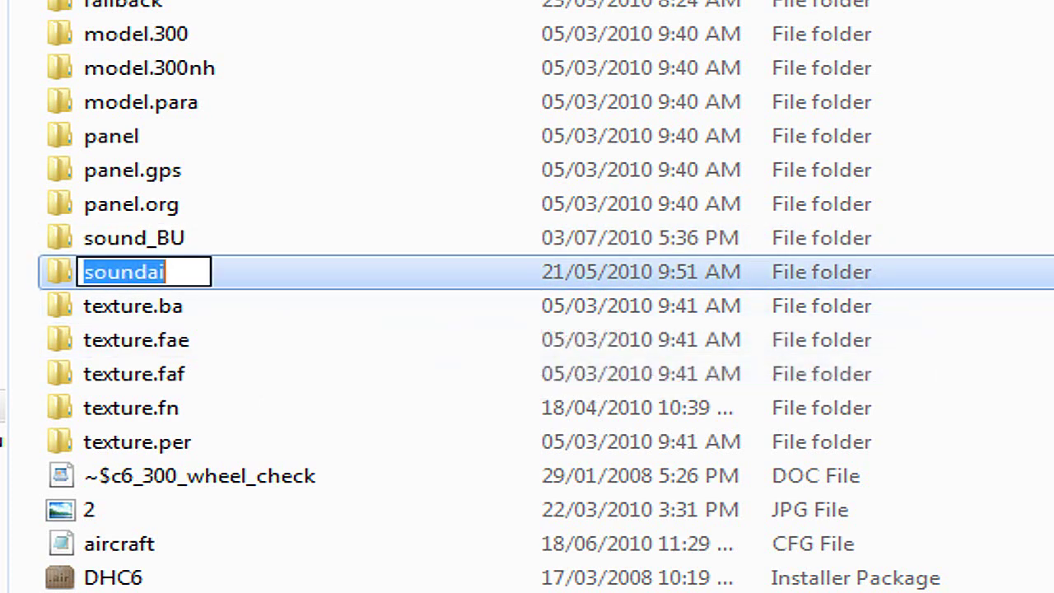
key("End")
type("_BU")
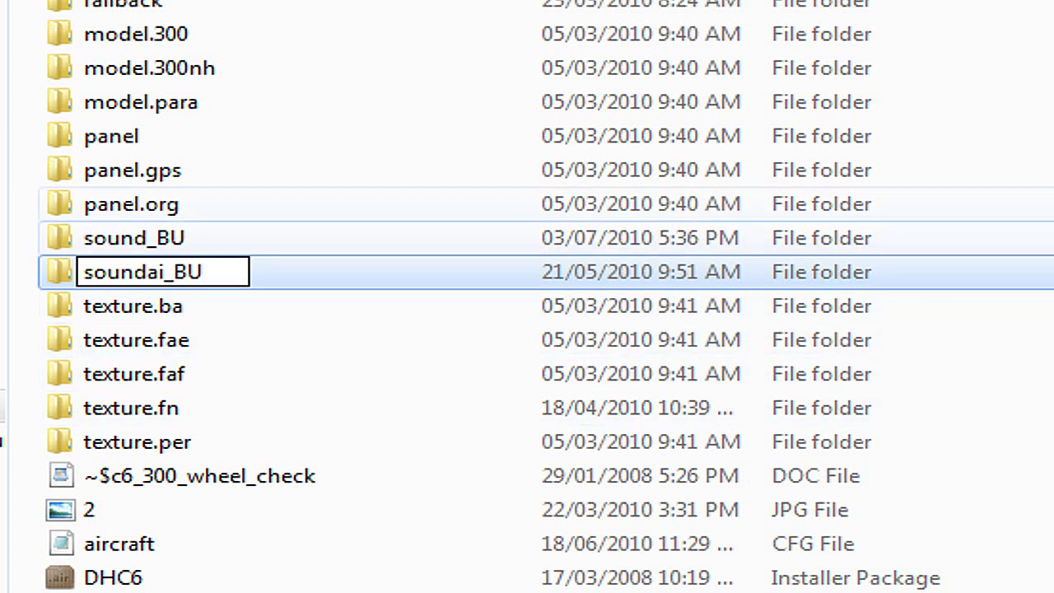
key("Return")
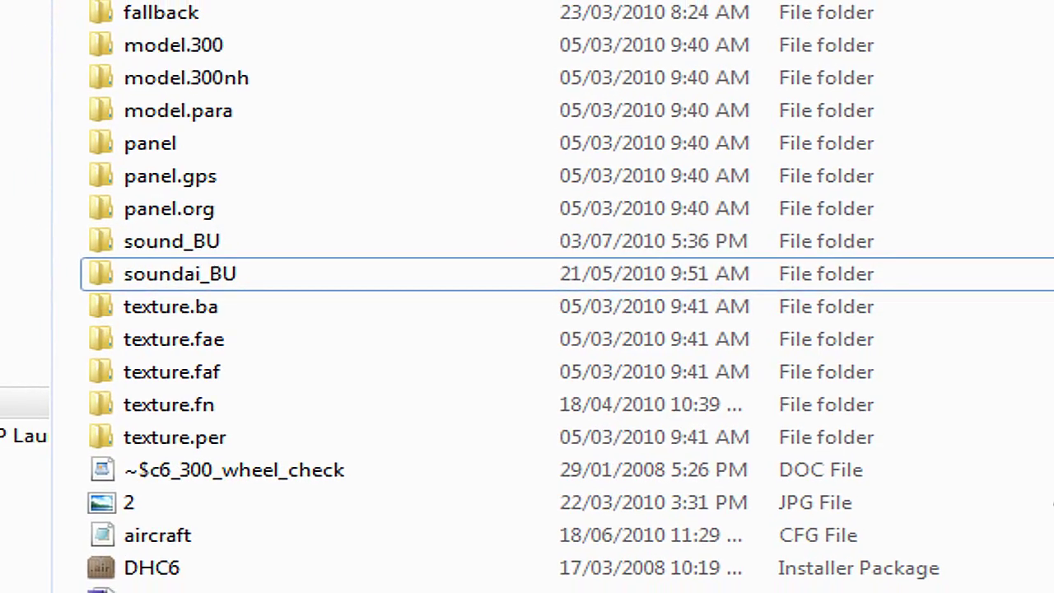
Step: Copy the sound and soundai folders from the Twin Otter Sound Pack V1.2 folder into Aerosoft Twin Otter 300
left_click(235, 66)
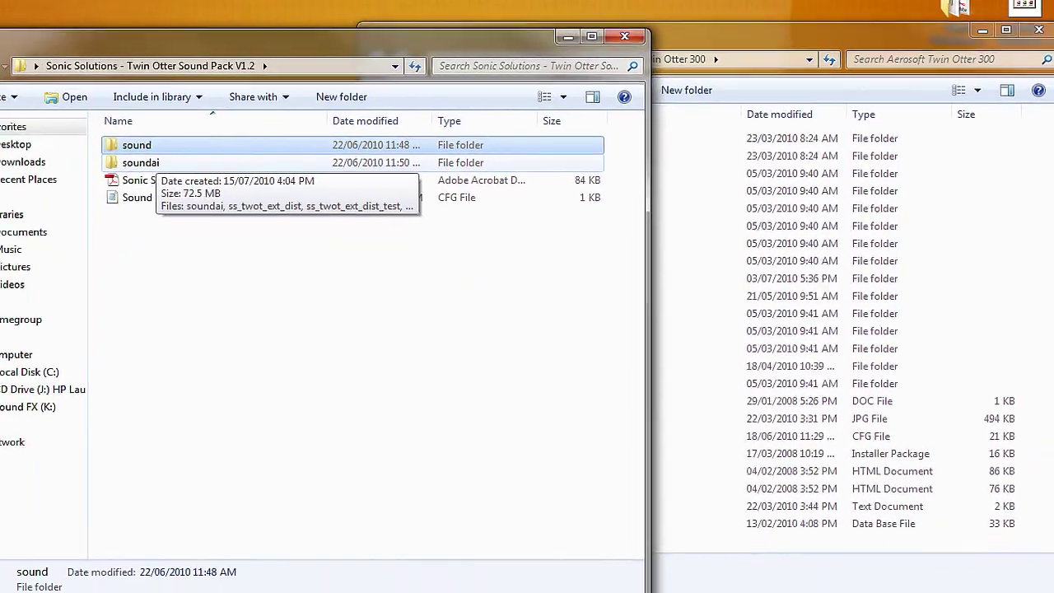
left_click(49, 114, "ctrl")
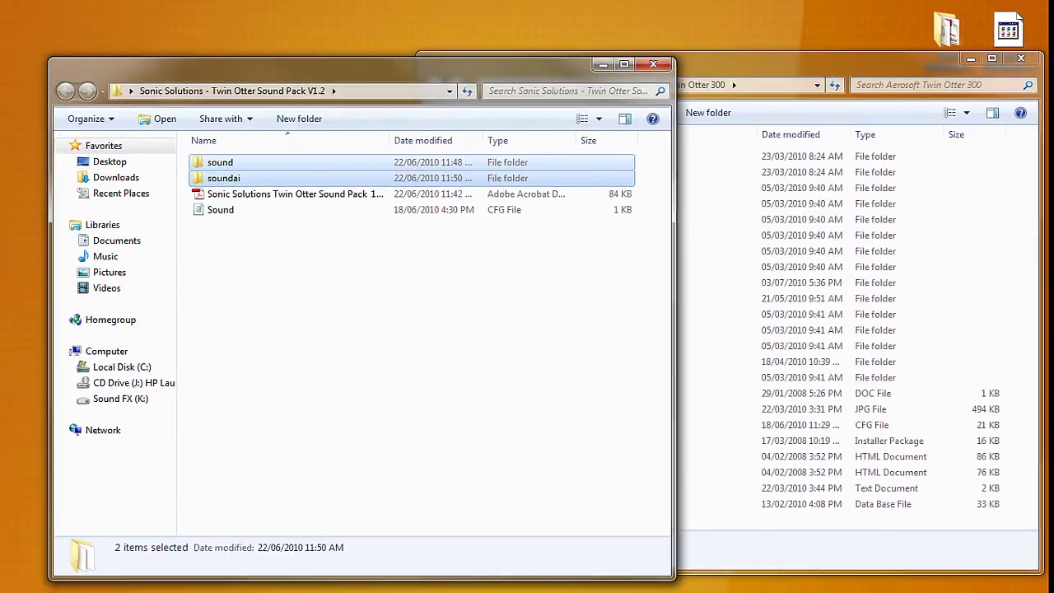
left_click_drag(202, 174, 993, 252)
left_click(1009, 262)
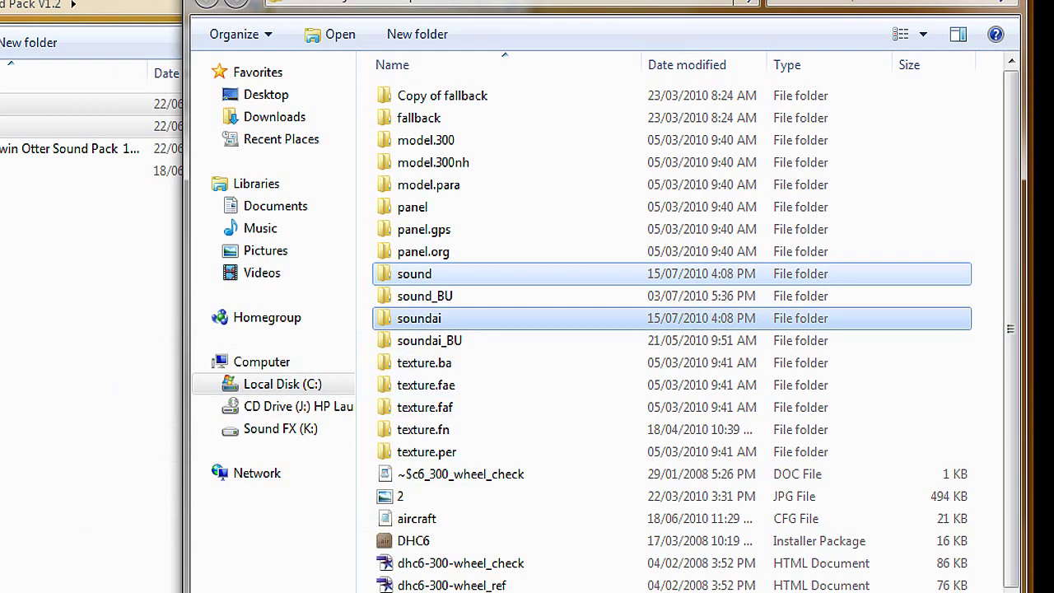
key("Escape")
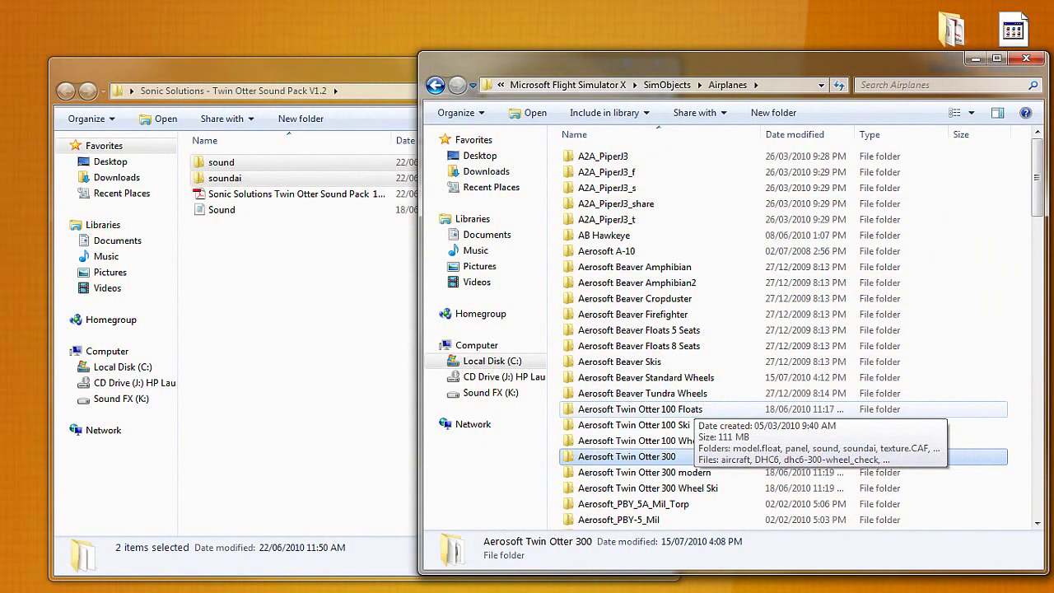
Step: Open the Aerosoft Twin Otter 100 Floats folder and rename its soundai folder as soundai_BU
double_click(694, 409)
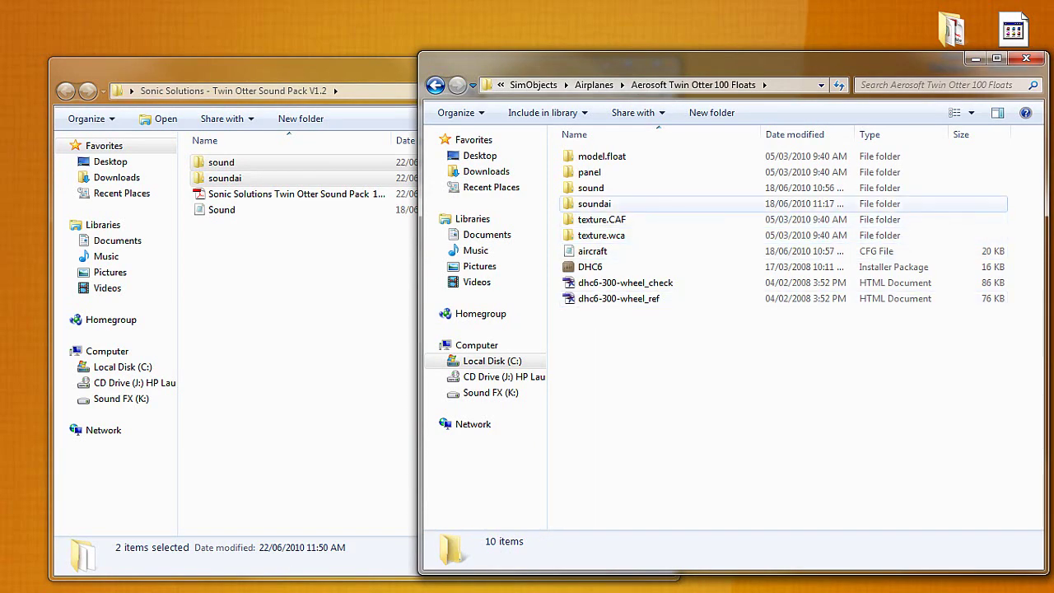
left_click(595, 204)
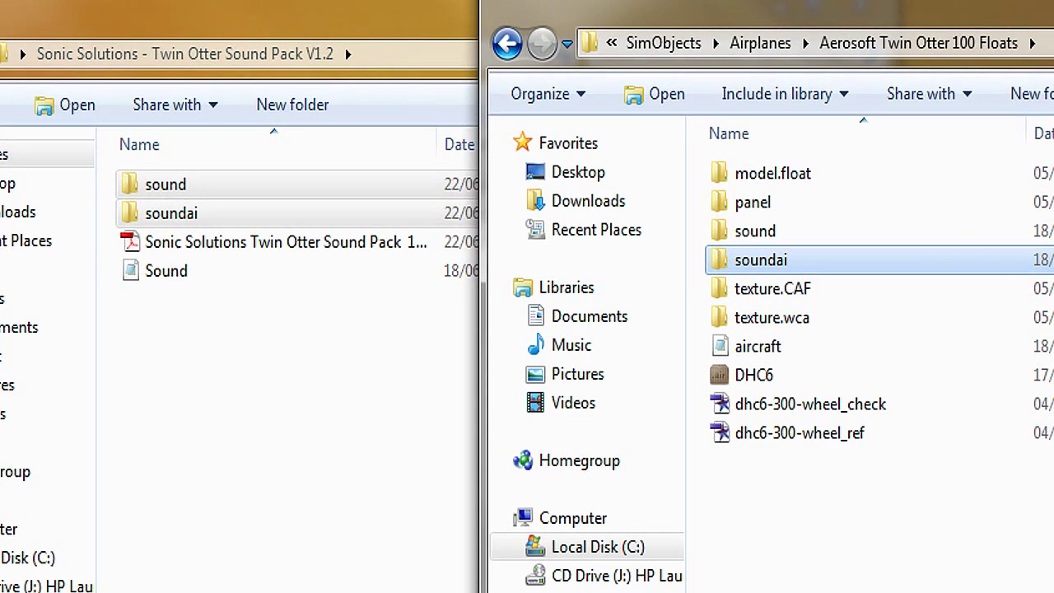
key("F2")
key("End")
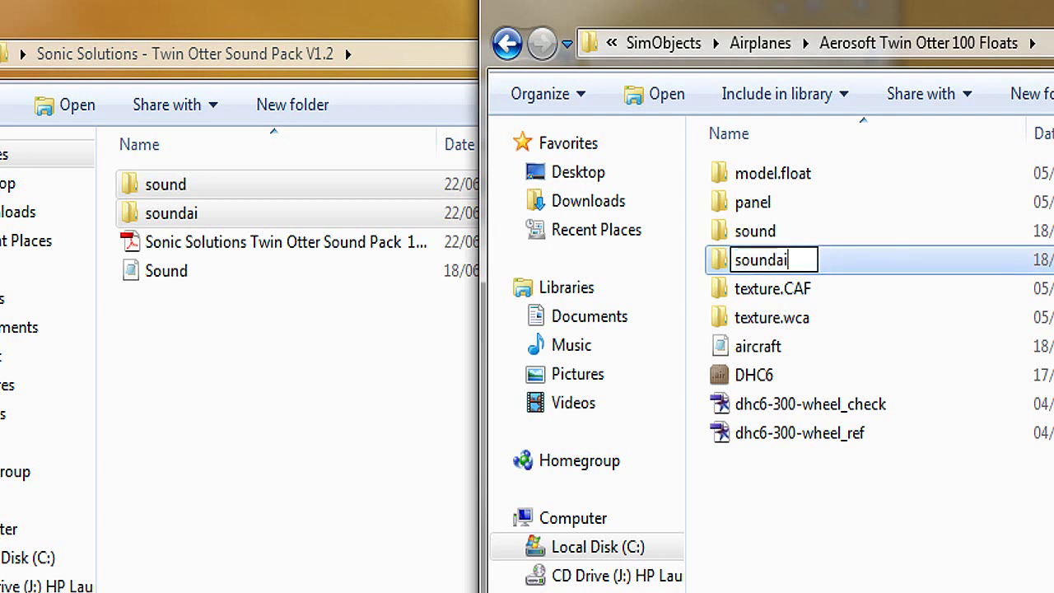
type("_BU")
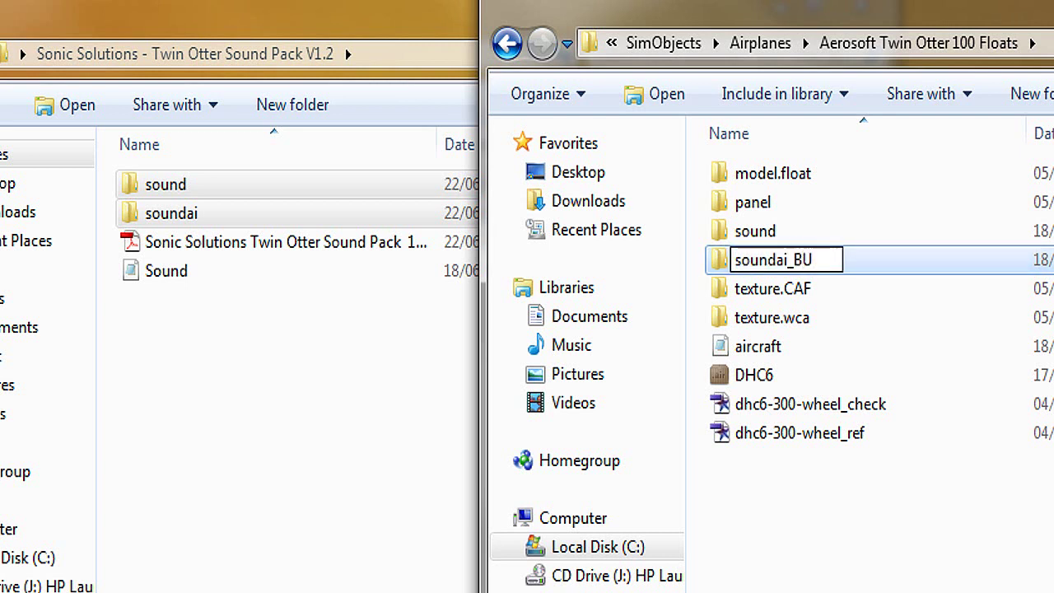
key("Return")
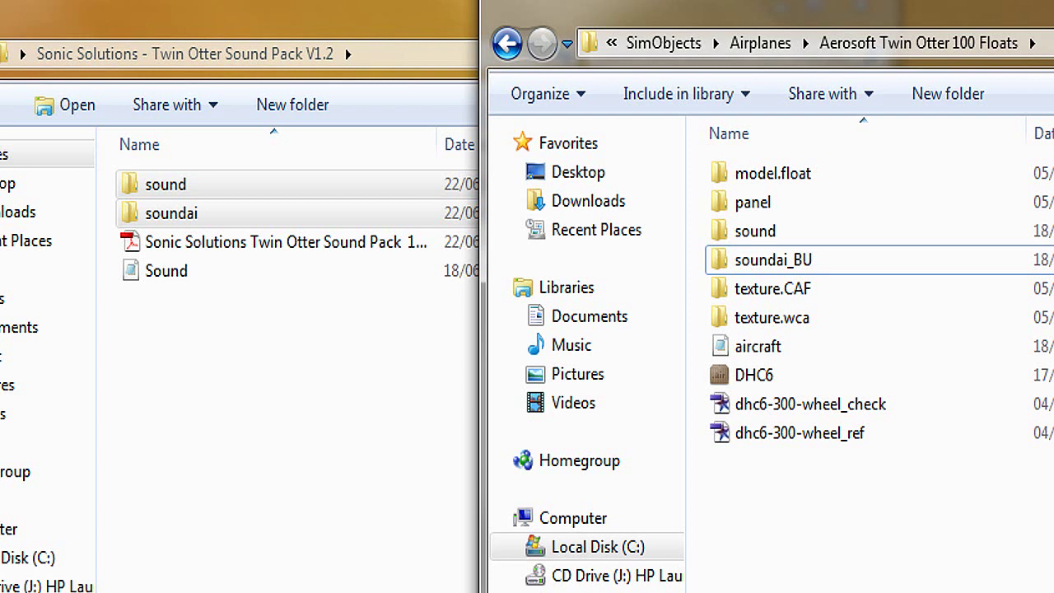
Step: Replace the Sound.cfg file in the sound folder of Aerosoft Twin Otter 100 Floats with the one from Twin Otter Sound Pack V1.2
double_click(755, 231)
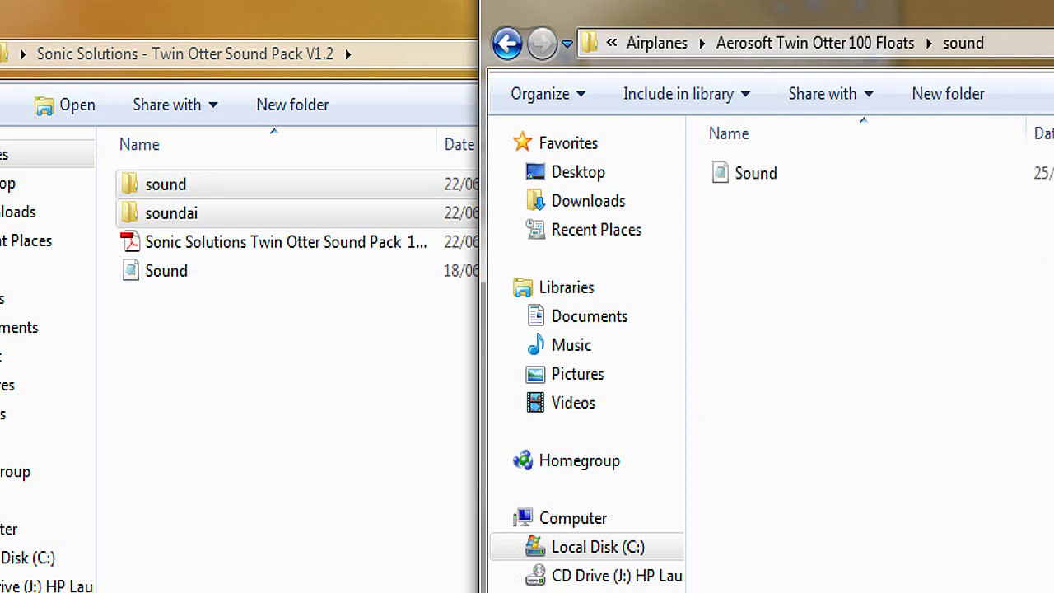
left_click(288, 370)
left_click(166, 270)
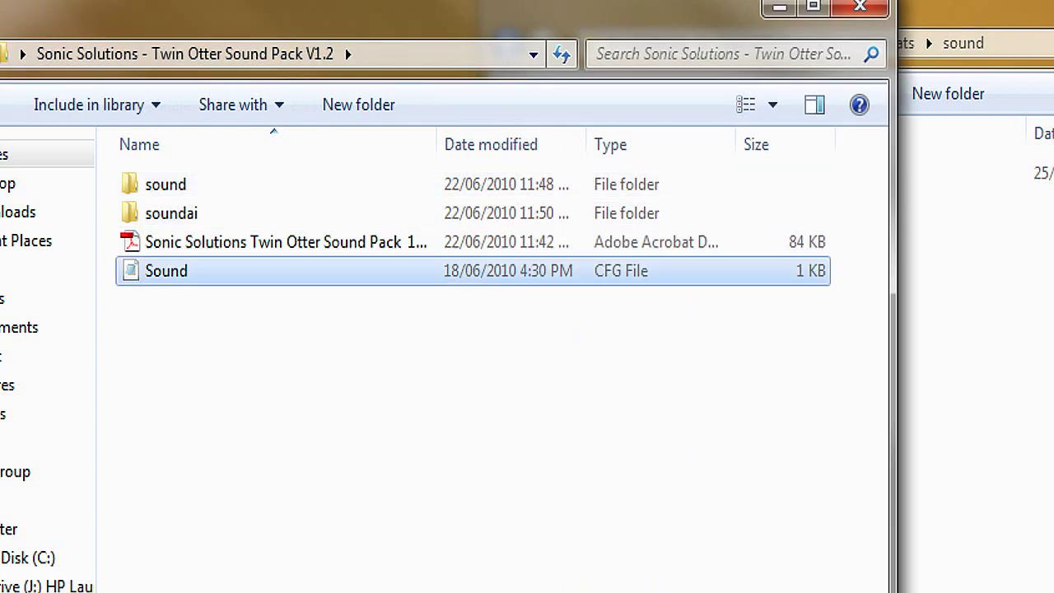
left_click_drag(166, 271, 963, 346)
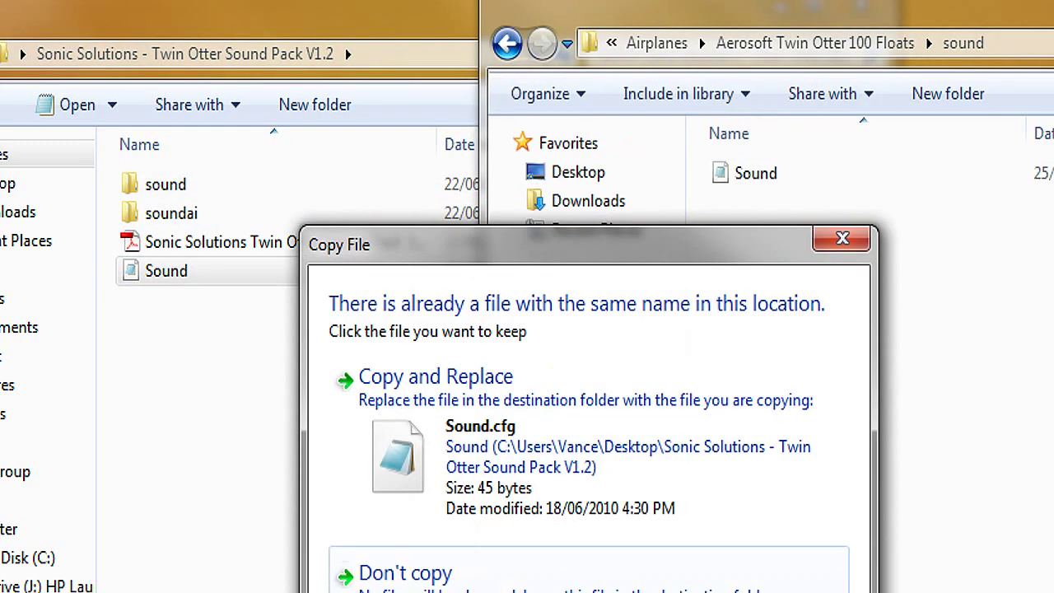
left_click(437, 379)
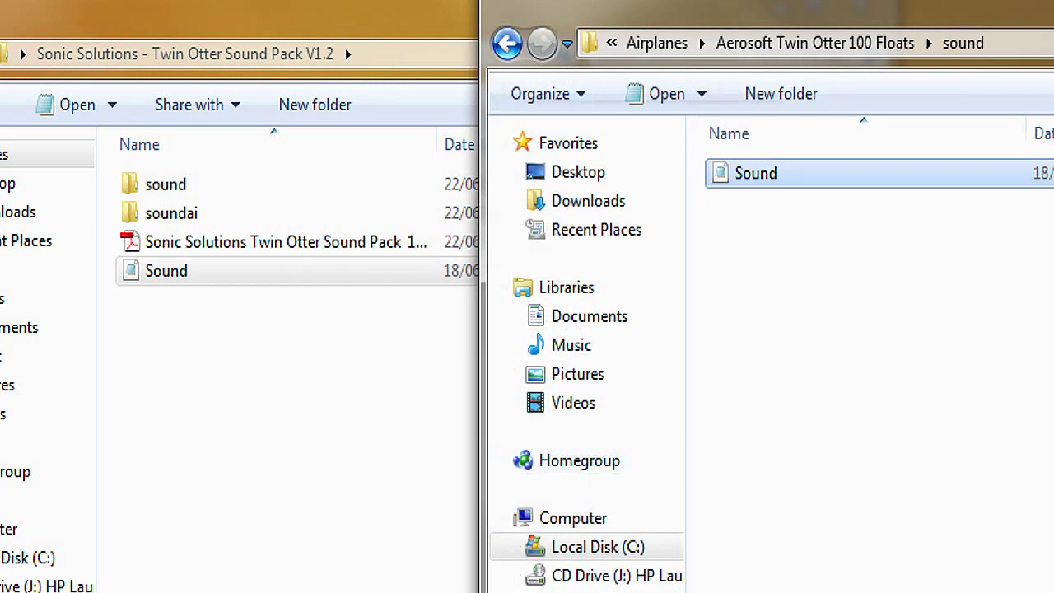
Step: Copy the soundai folder from Twin Otter Sound Pack V1.2 into the Aerosoft Twin Otter 100 Floats folder
left_click(507, 43)
left_click(167, 271)
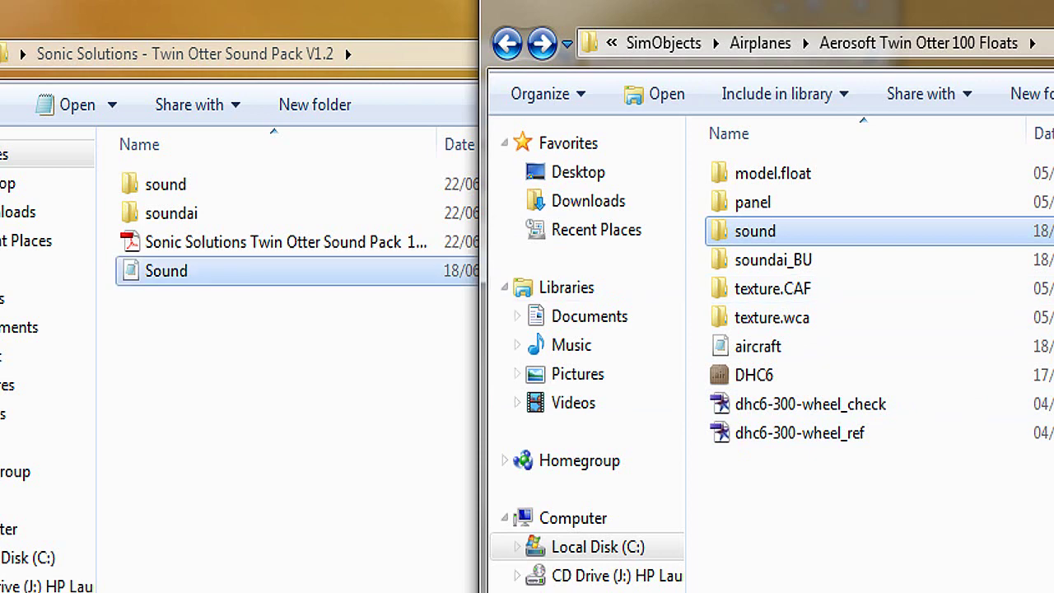
left_click_drag(171, 212, 707, 507)
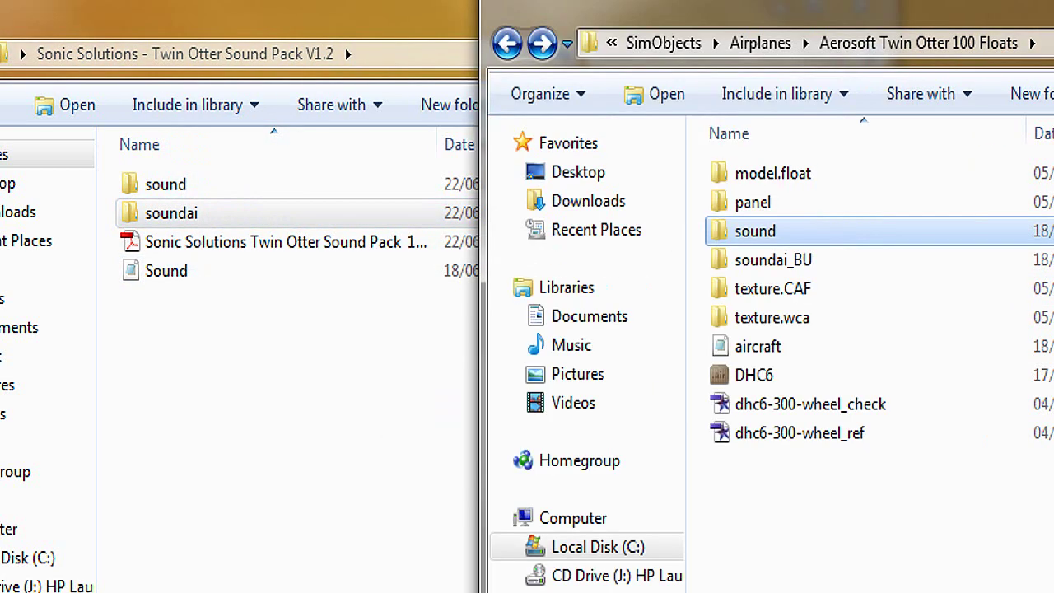
key("Escape")
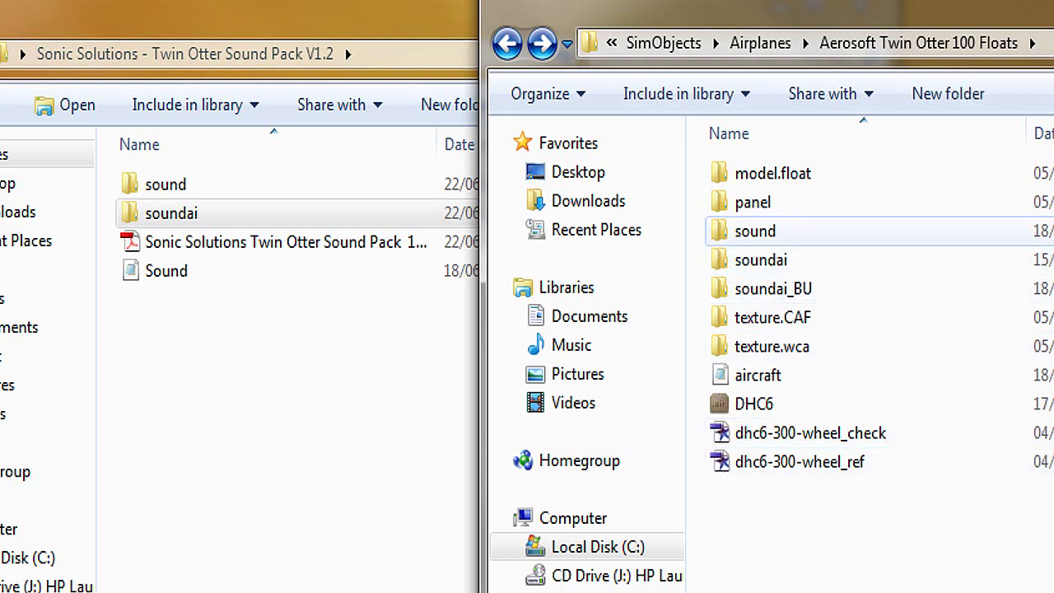
Step: Check the contents of the sound folders in Aerosoft Twin Otter 100 Floats and Aerosoft Twin Otter 300
double_click(755, 231)
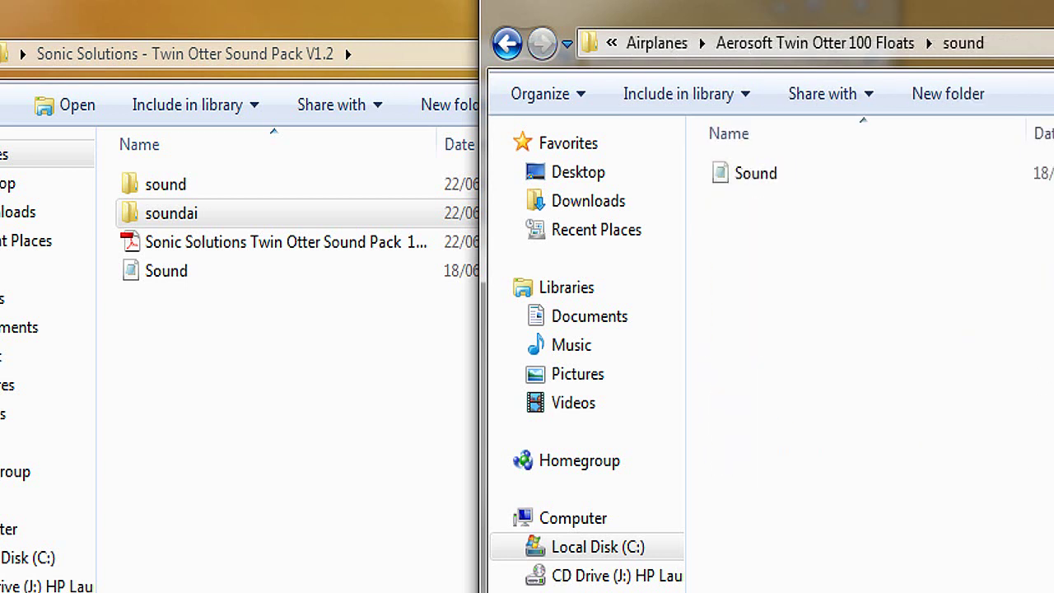
left_click(507, 43)
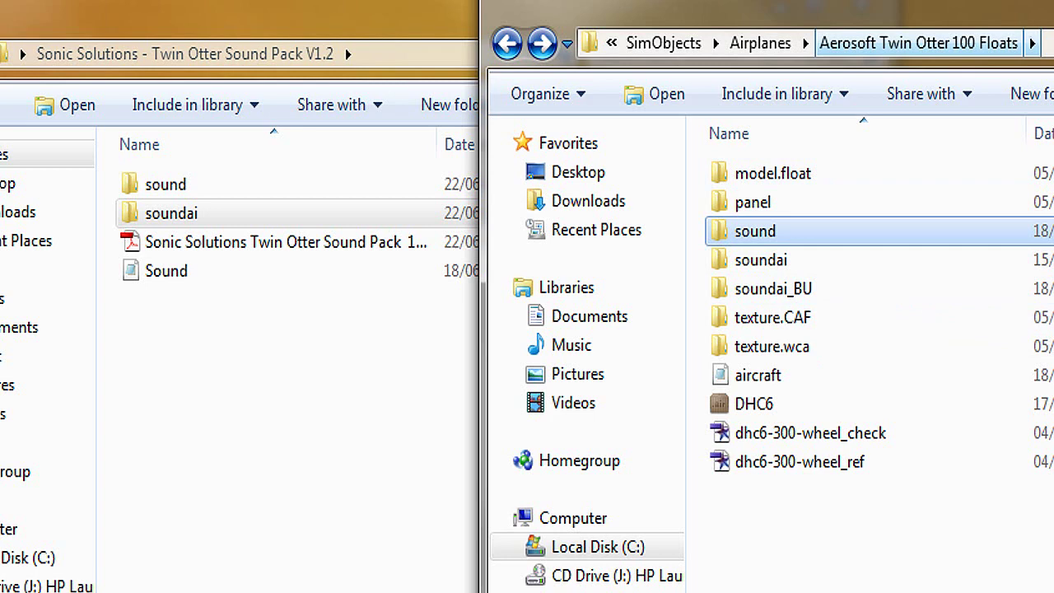
left_click(760, 43)
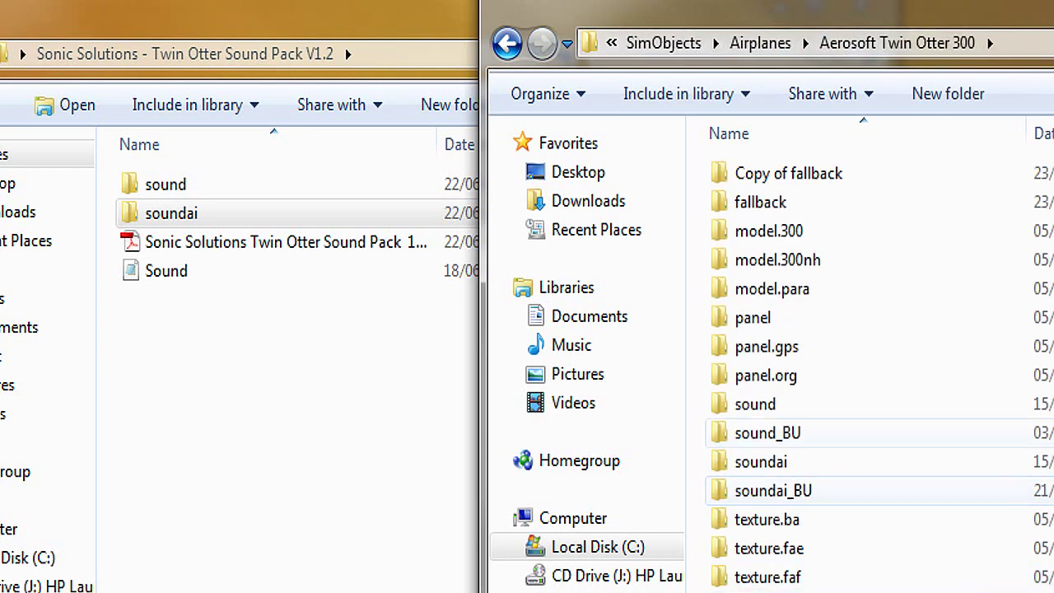
left_click(755, 404)
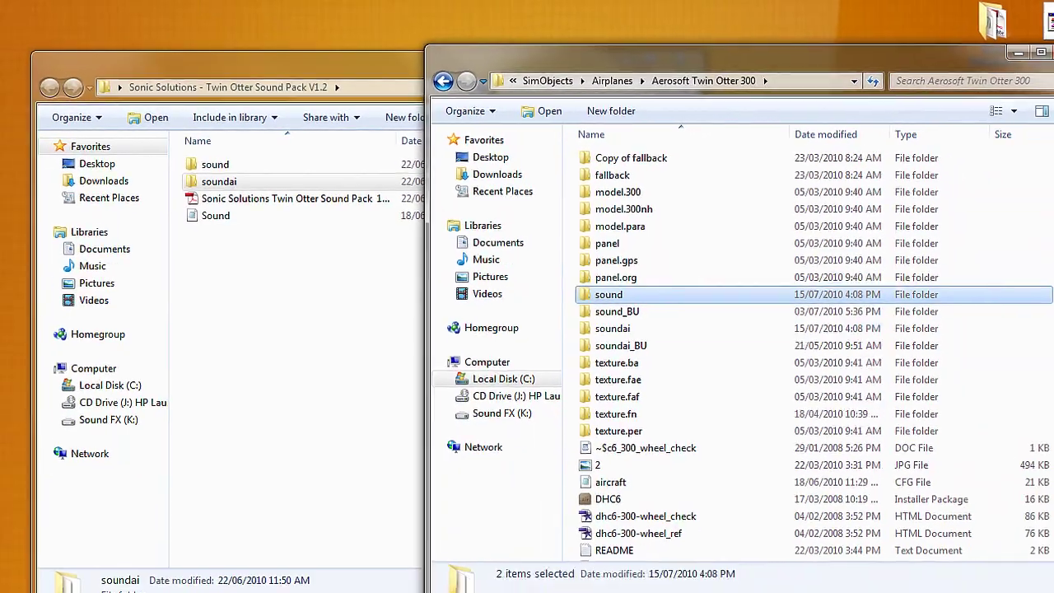
double_click(755, 404)
scroll(798, 330, "down", 10)
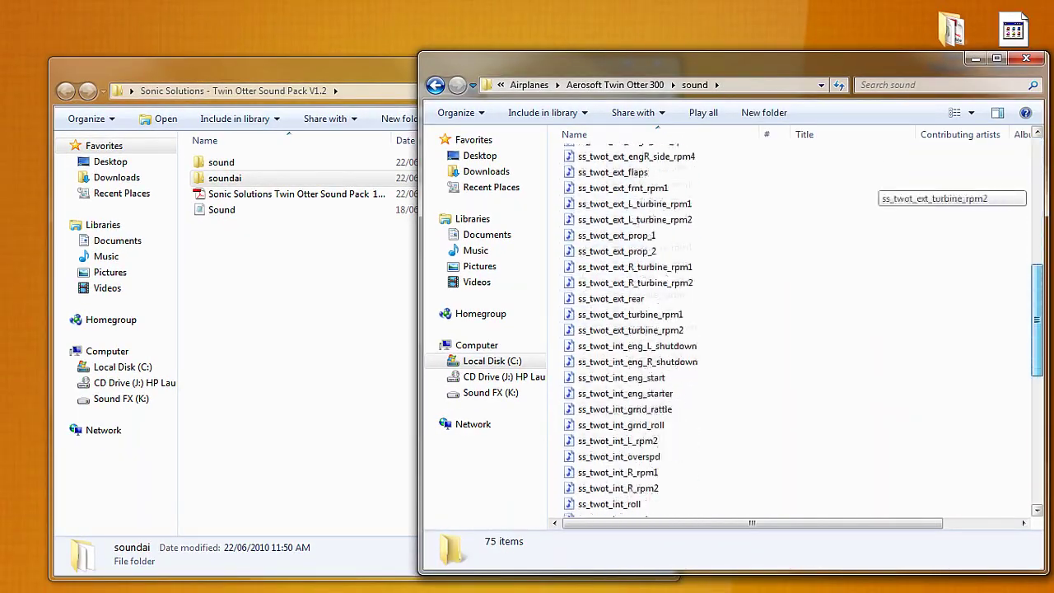
scroll(797, 329, "up", 12)
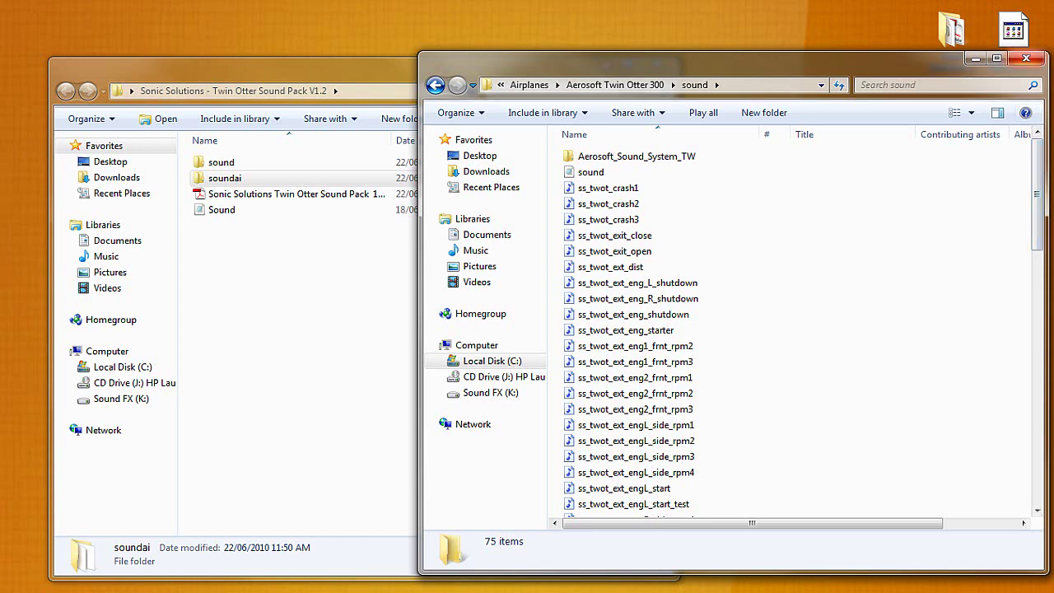
Step: Close the aircraft sound folder window and the Twin Otter Sound Pack V1.2 window
left_click(1026, 58)
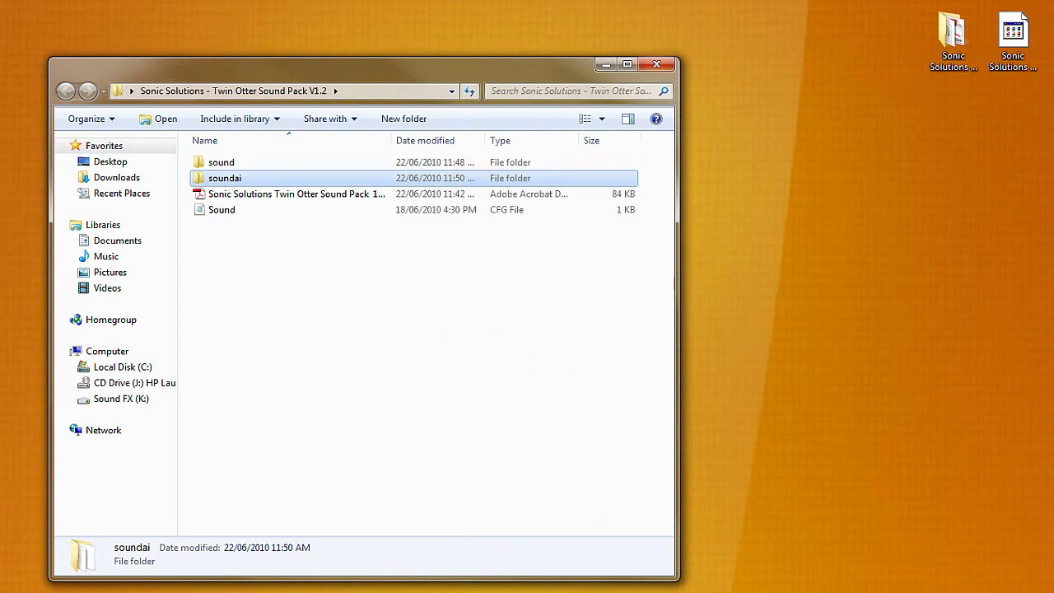
left_click(656, 63)
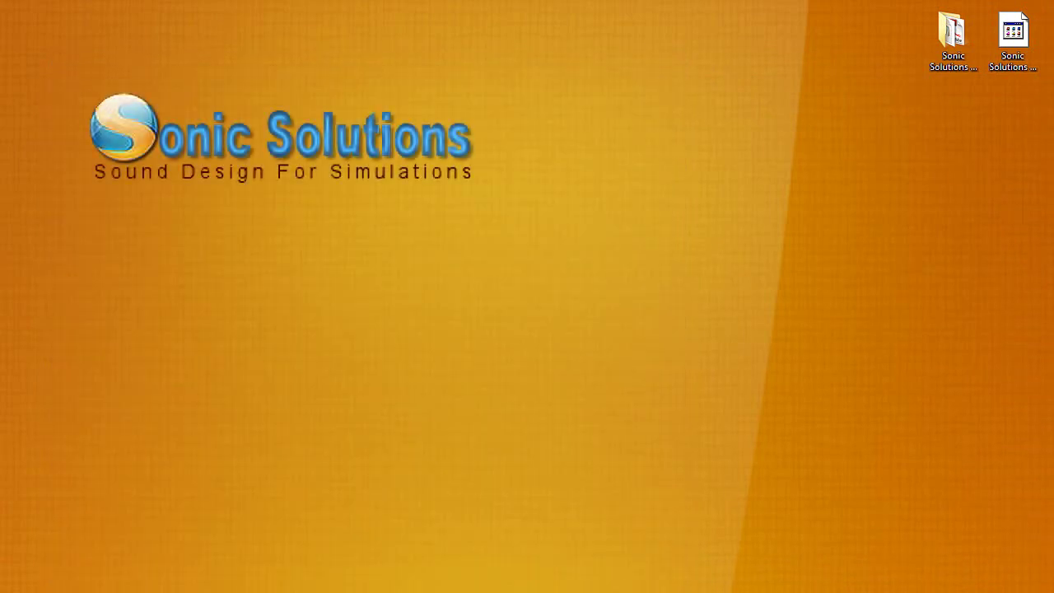